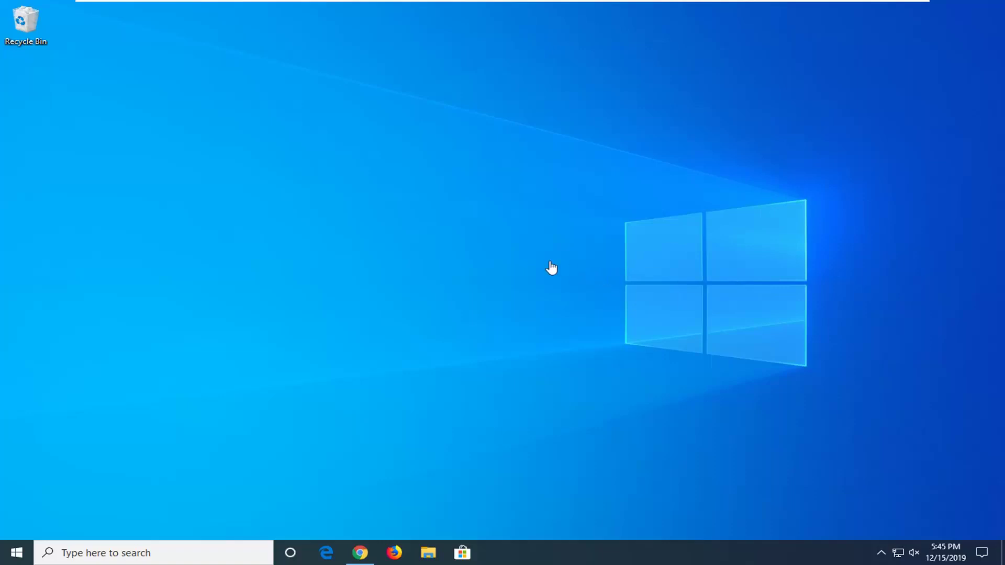
In Chrome, download WindowsReboot_1.4.zip from the Windows Reboot site, open the archive and clear the browser out of the way.
click(360, 555)
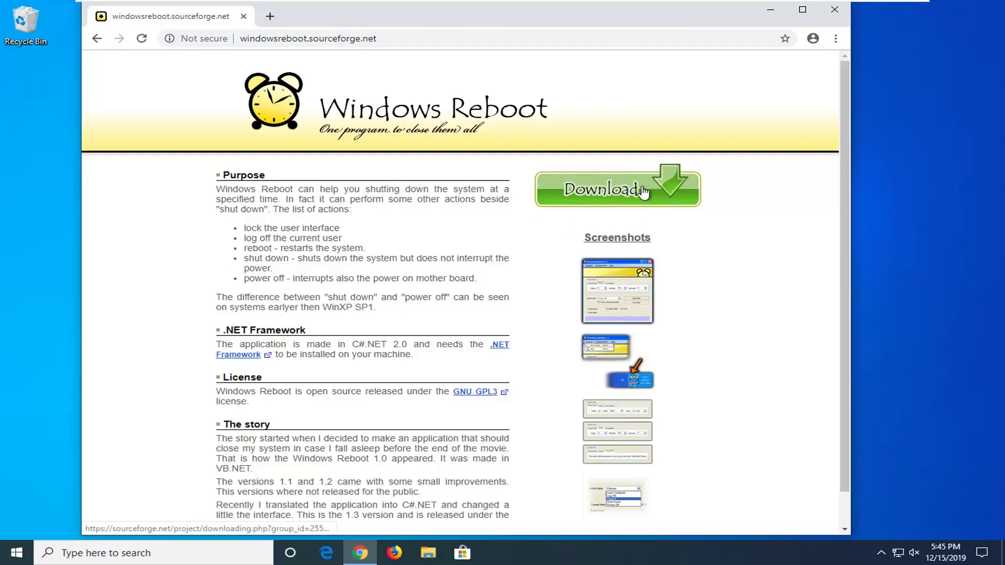
click(604, 195)
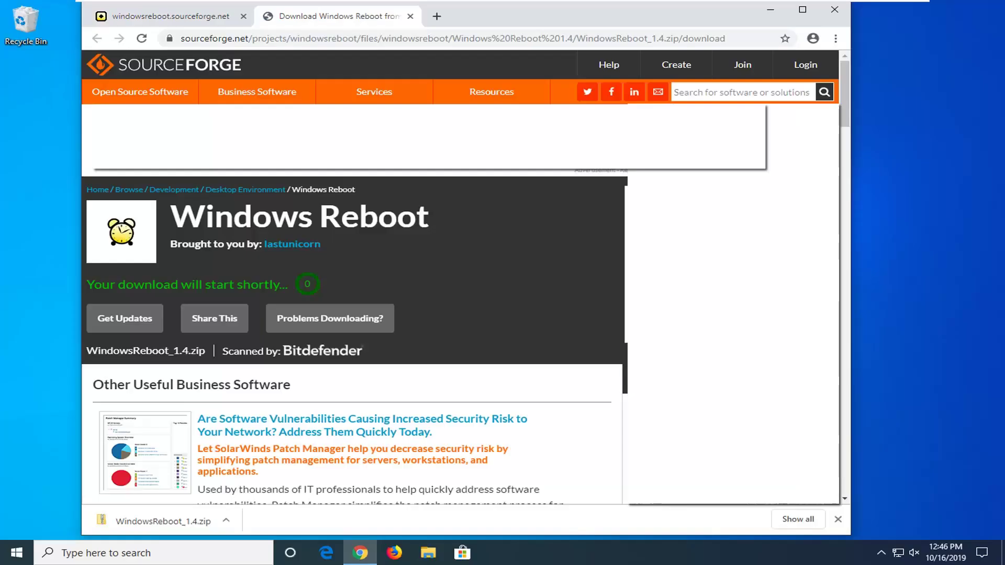
click(145, 524)
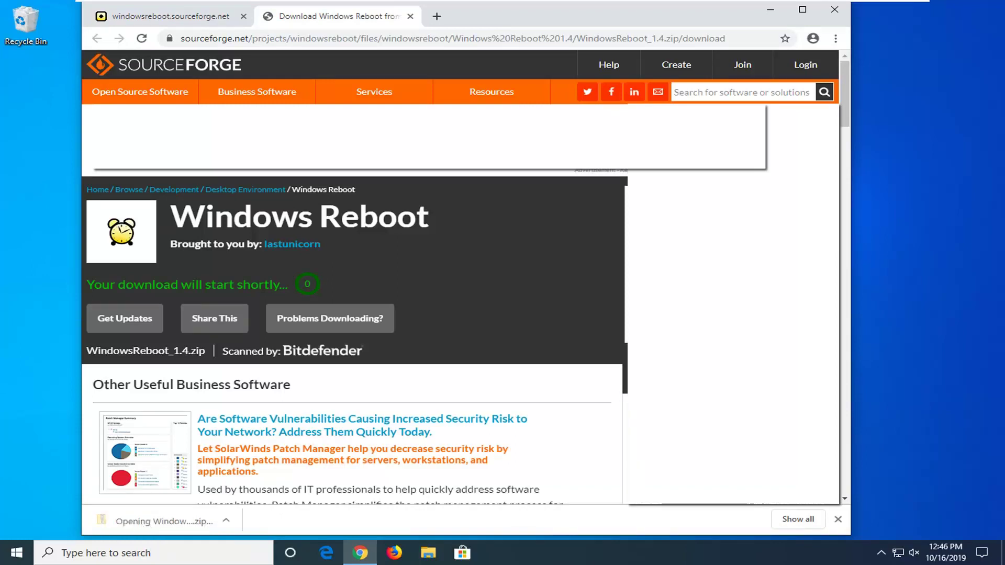
click(775, 10)
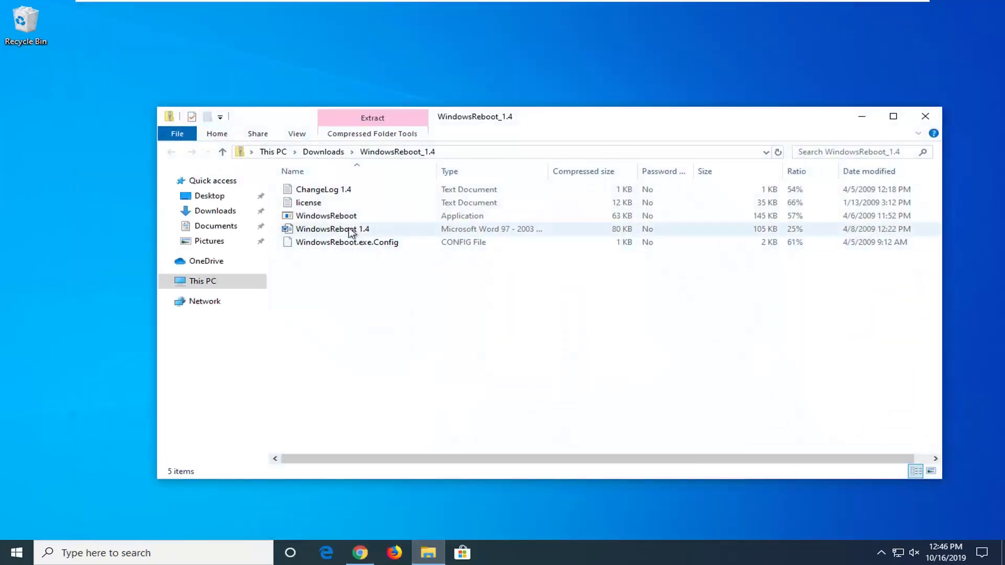
Run the WindowsReboot application straight from the archive without extracting it, allowing the unverified publisher.
click(319, 217)
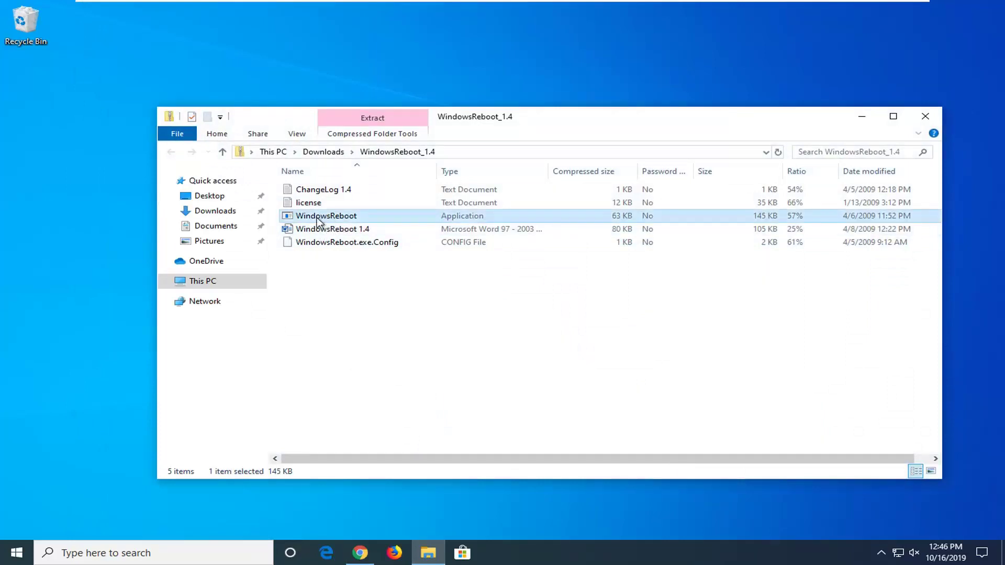
double_click(330, 217)
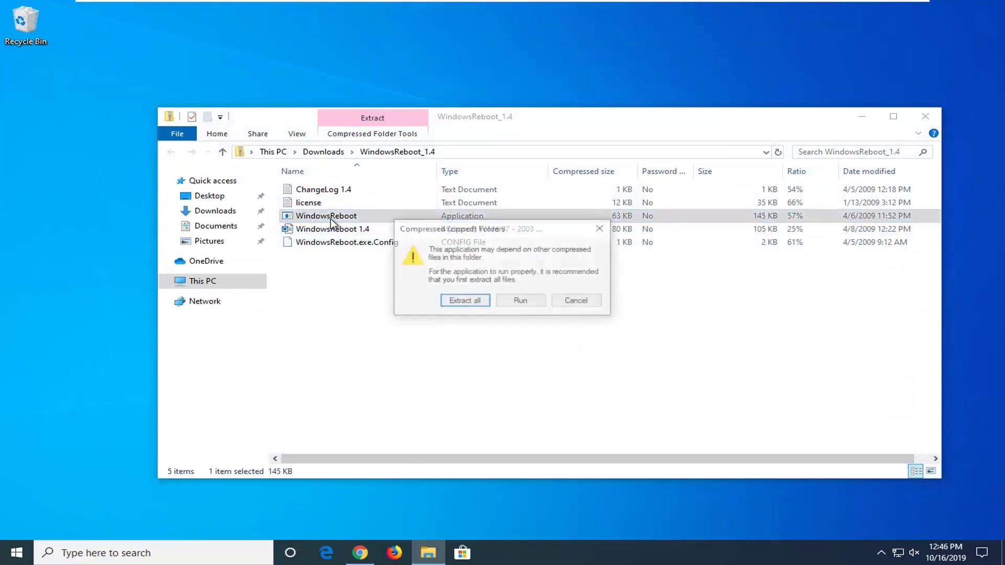
click(519, 303)
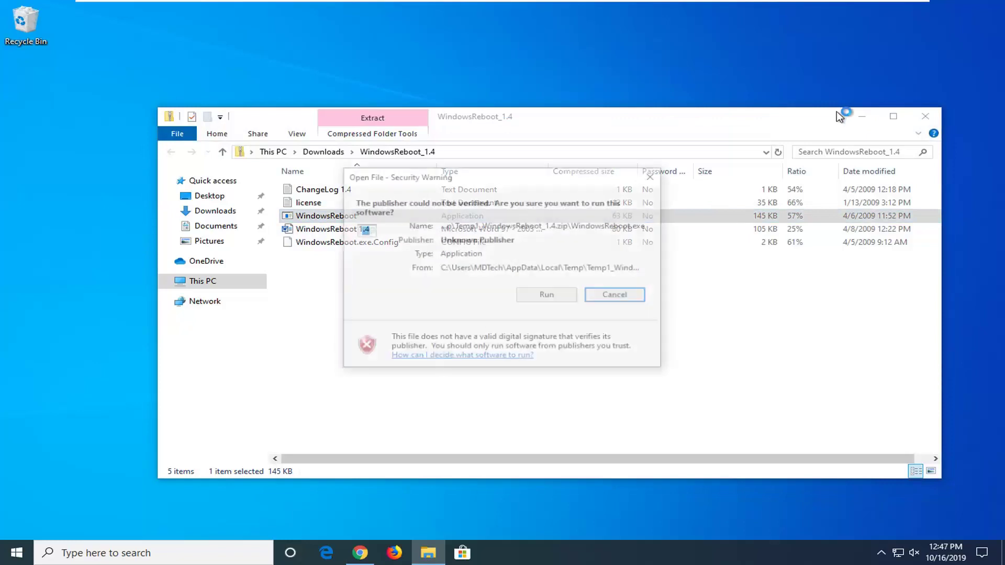
click(547, 296)
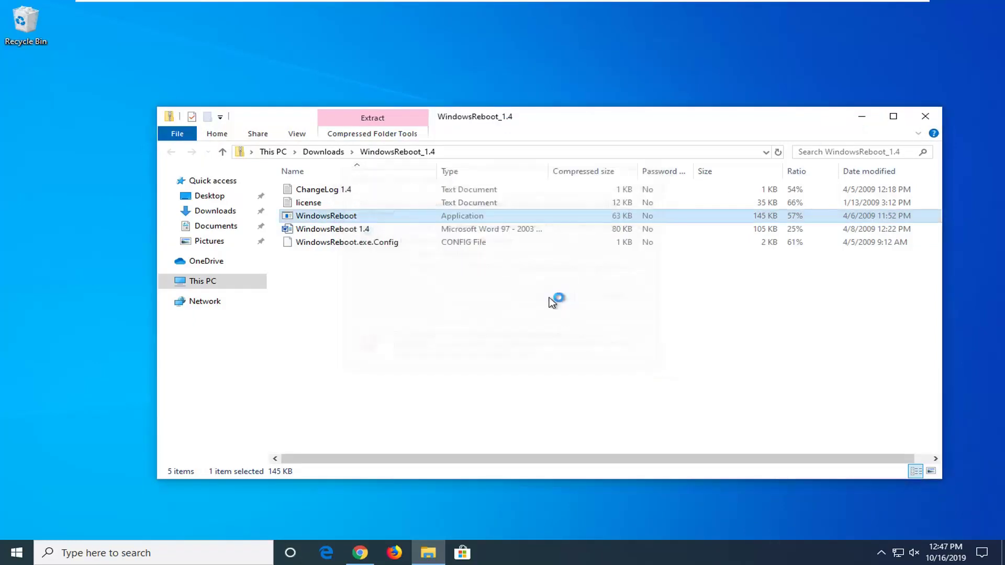
Minimize the archive window, download and install the .NET Framework 3.5 feature, and close the installer.
click(861, 116)
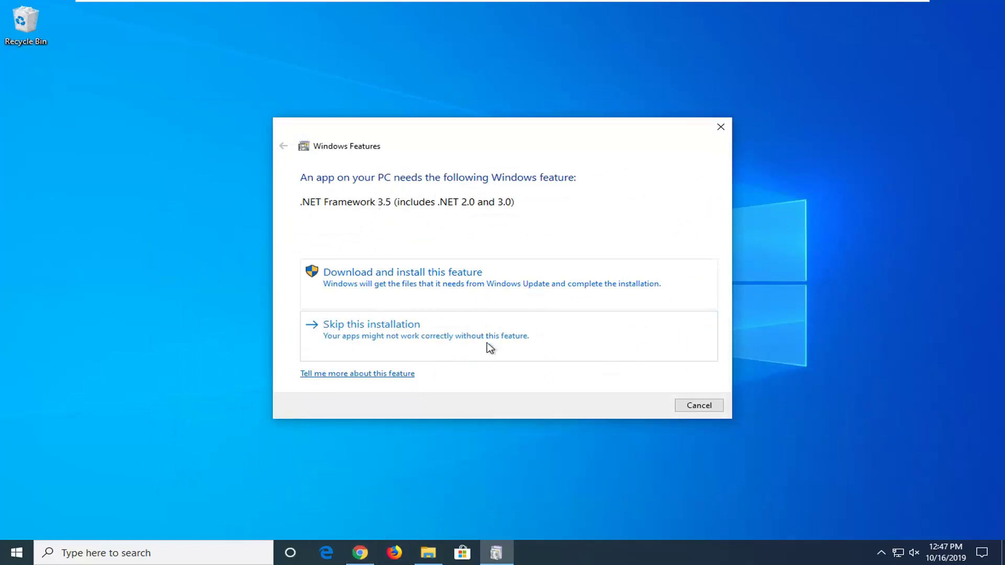
click(470, 285)
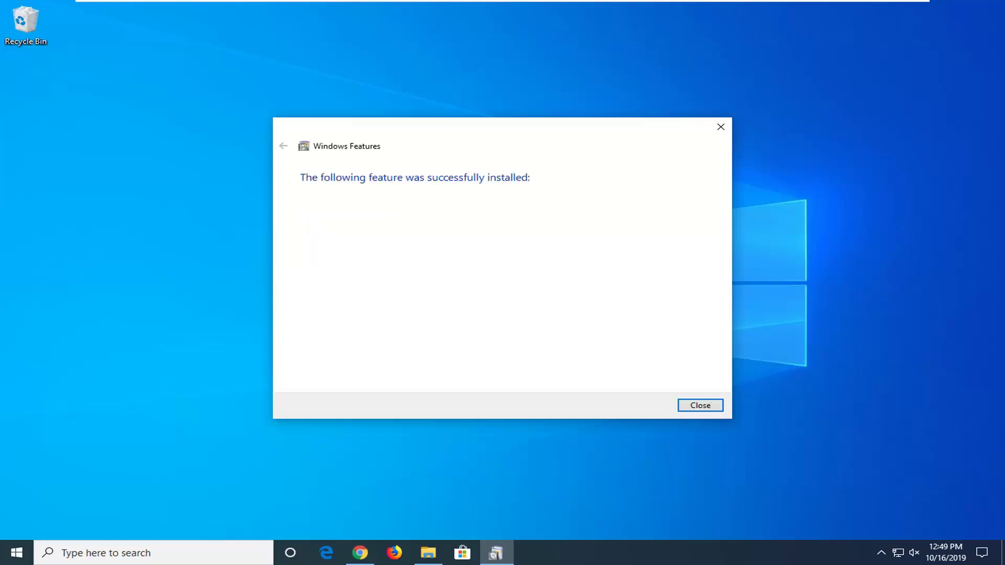
click(700, 406)
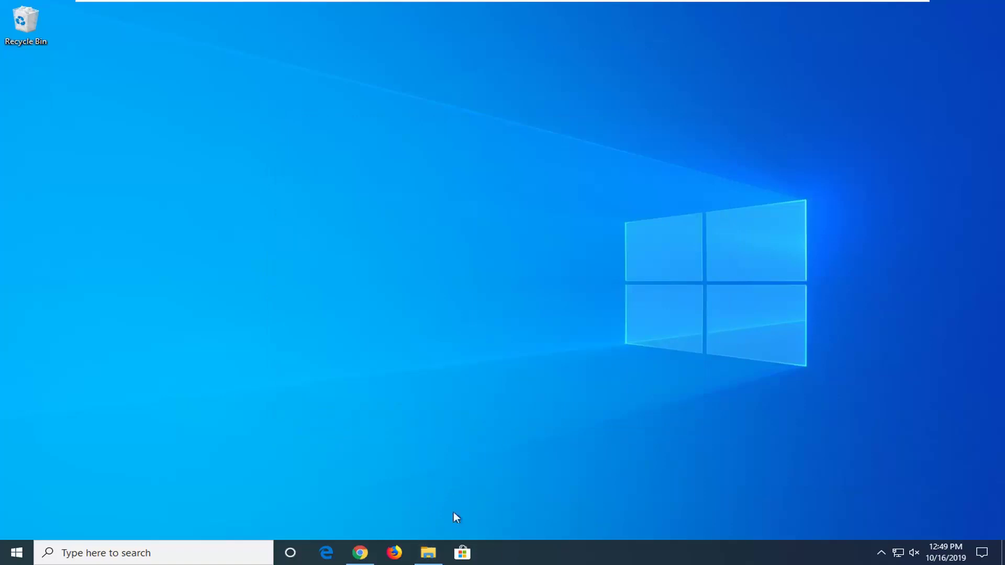
Launch WindowsReboot again from the open archive without extracting, allow the unverified publisher, and minimize the archive window.
click(428, 553)
double_click(309, 217)
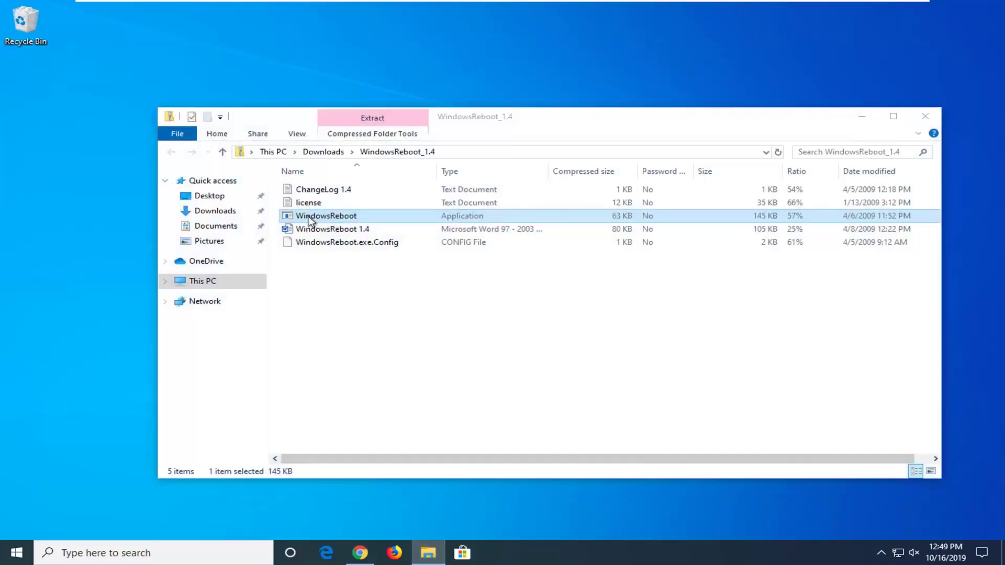
click(518, 298)
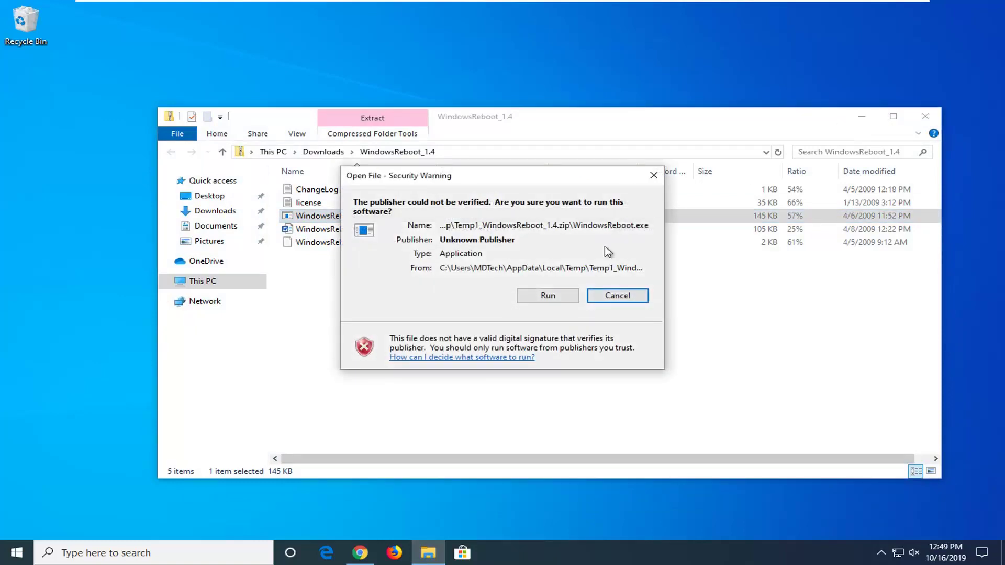
click(547, 295)
click(862, 115)
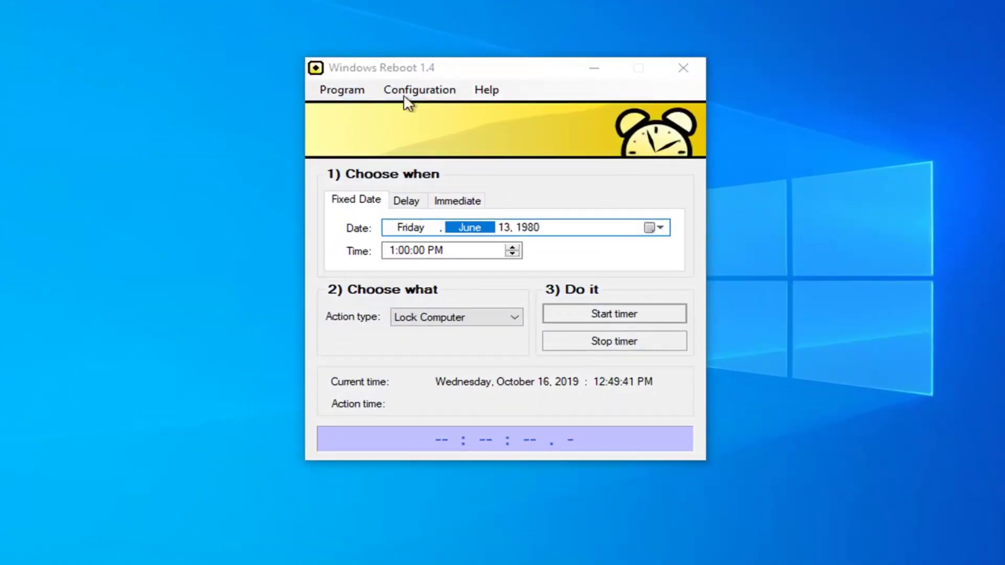
Set the fixed date for the timed action to today's date, October 16, 2019.
click(411, 76)
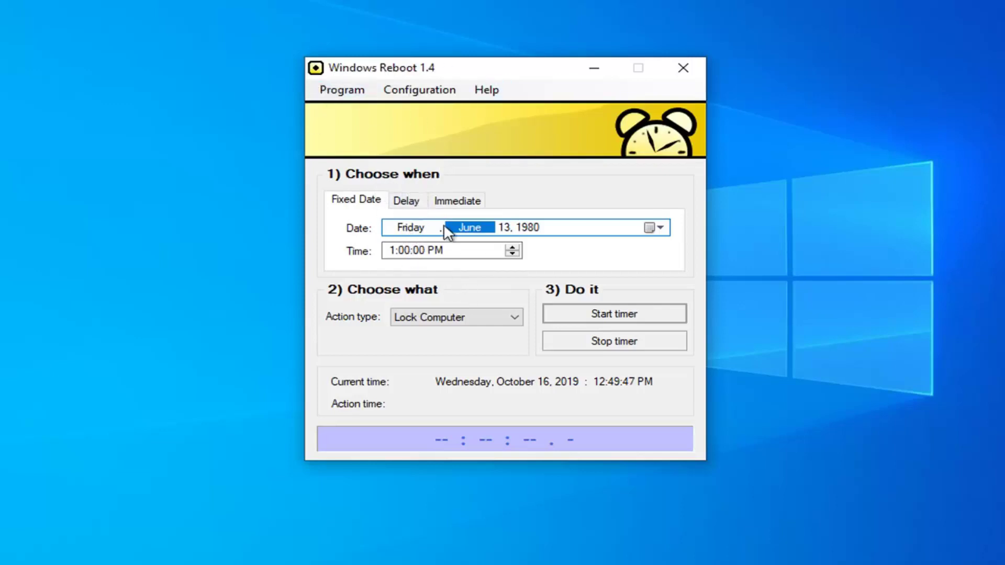
click(534, 229)
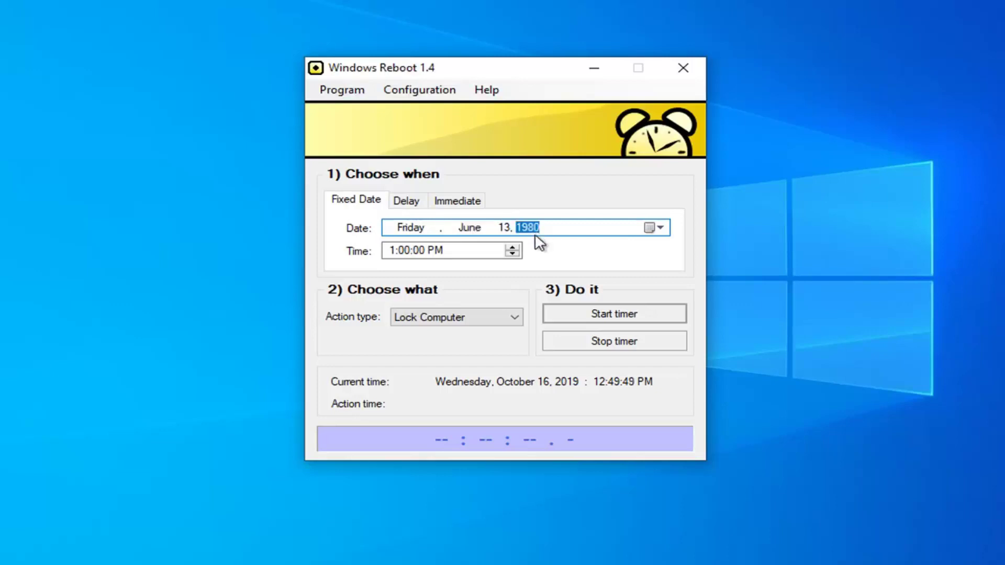
click(660, 228)
click(590, 251)
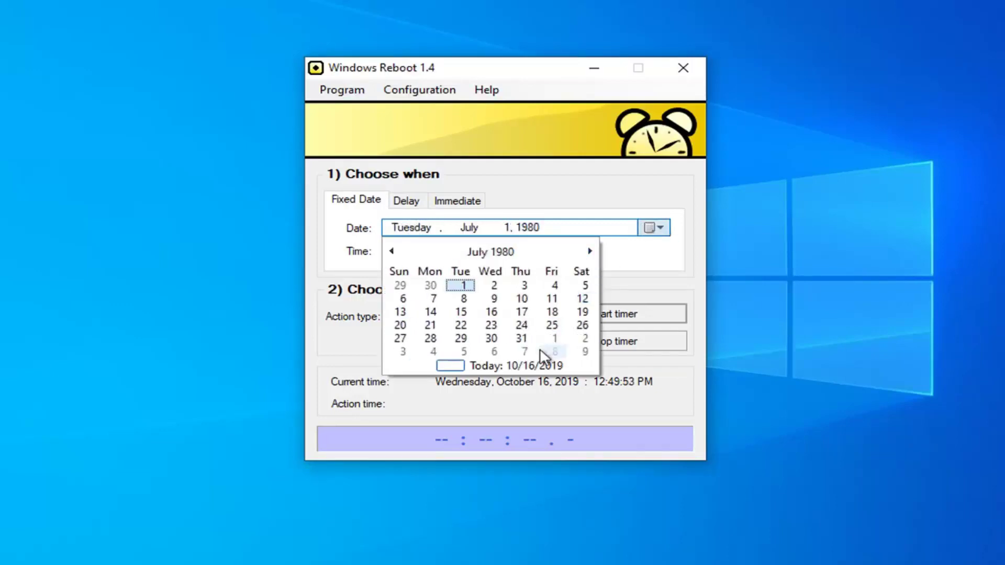
click(515, 365)
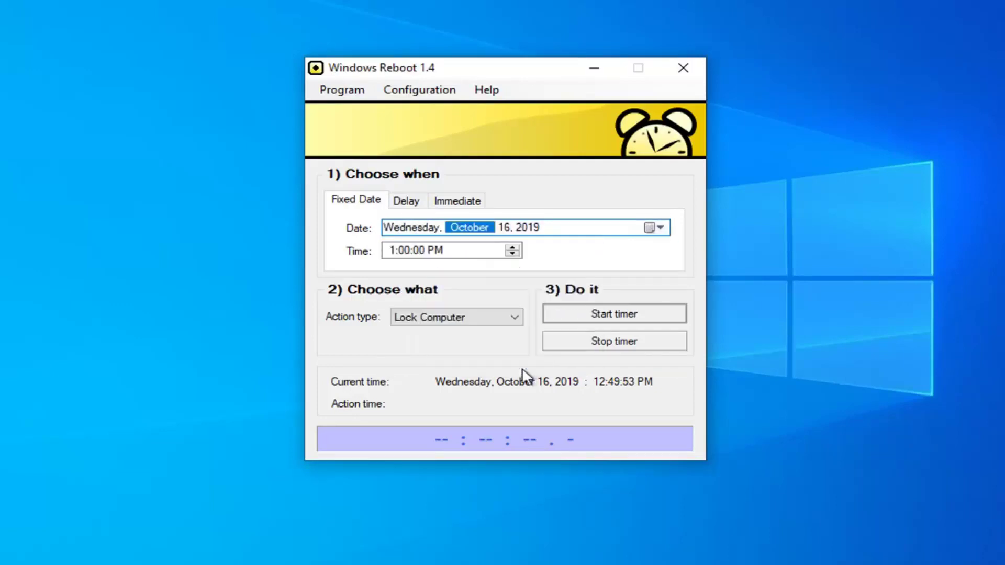
click(419, 255)
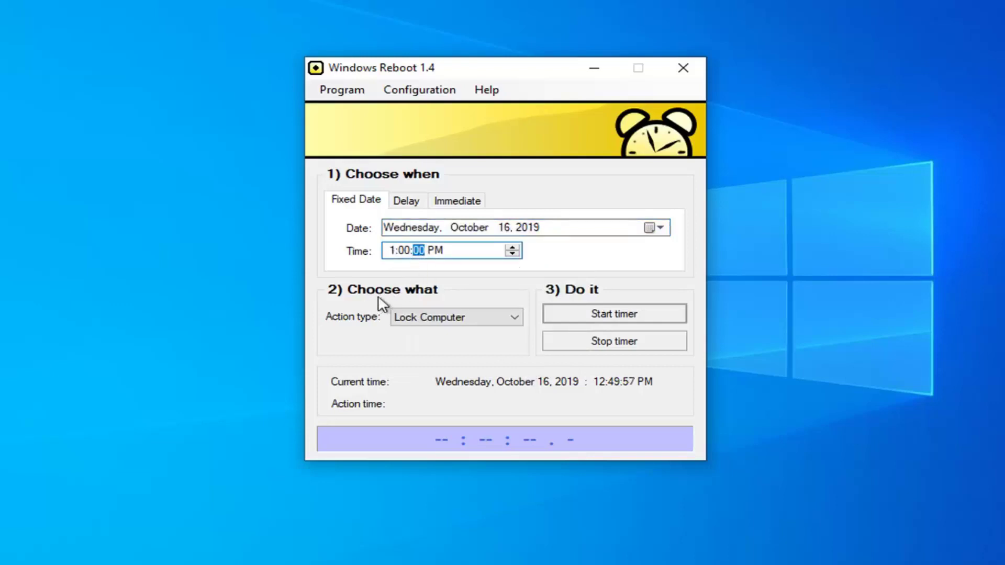
Choose Shut Down as the action type for the timer.
click(442, 318)
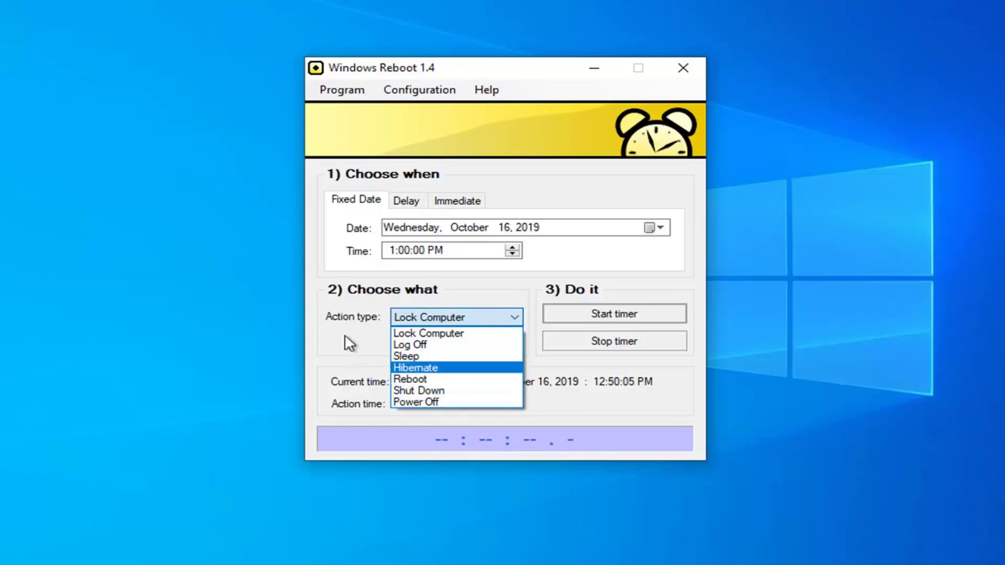
click(349, 344)
click(419, 324)
click(429, 389)
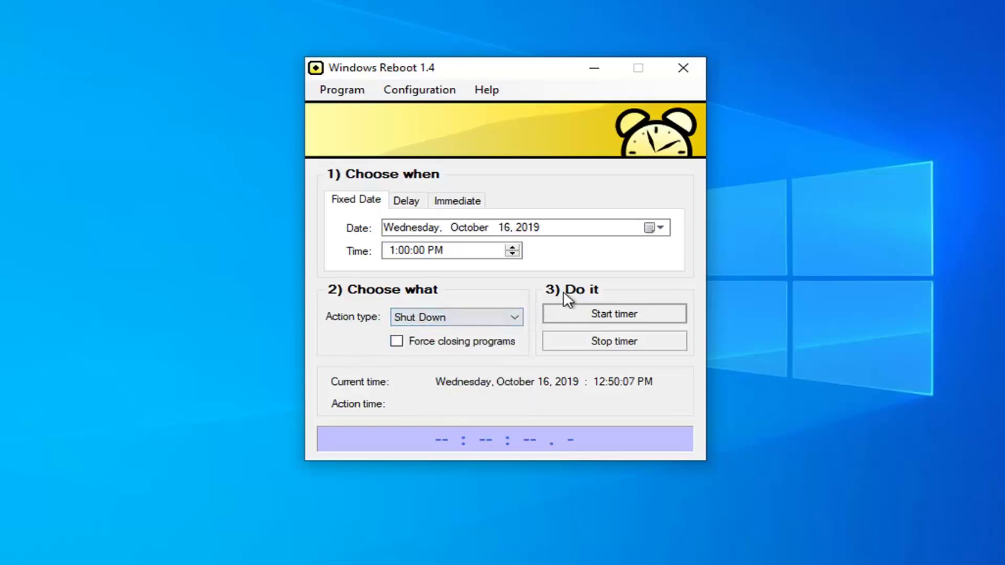
click(594, 312)
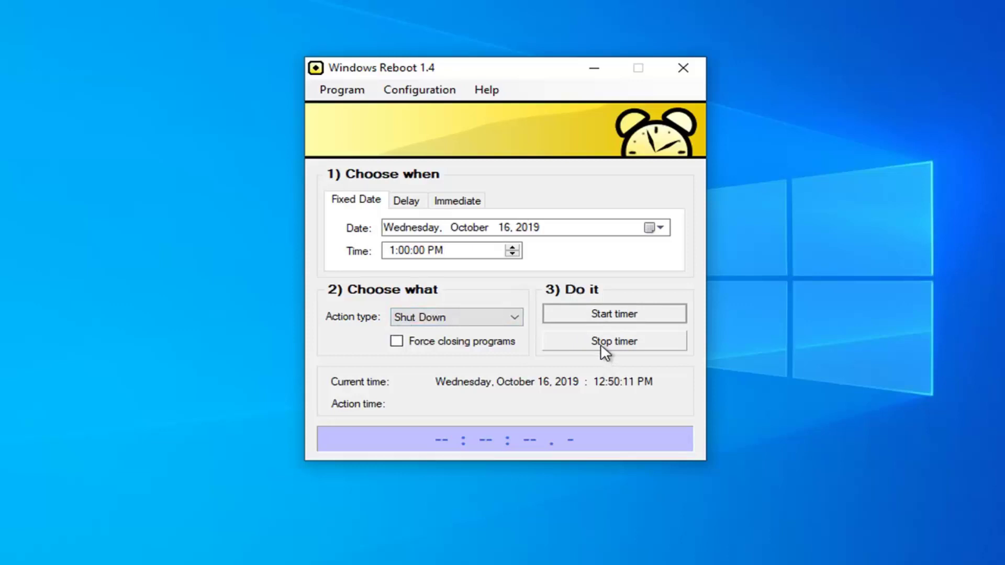
Review the Delay, Immediate and Fixed Date options for when the action is executed.
click(406, 202)
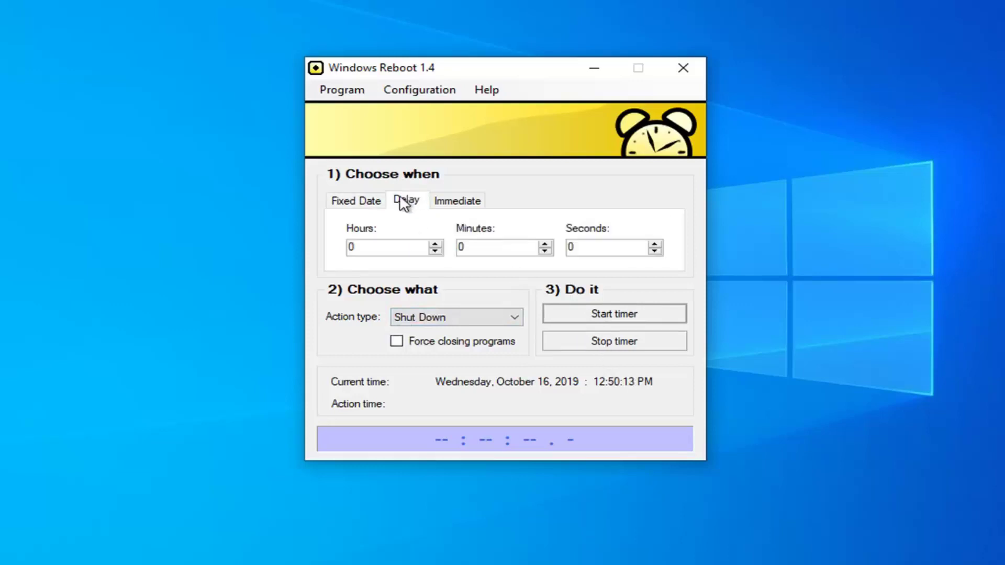
click(362, 202)
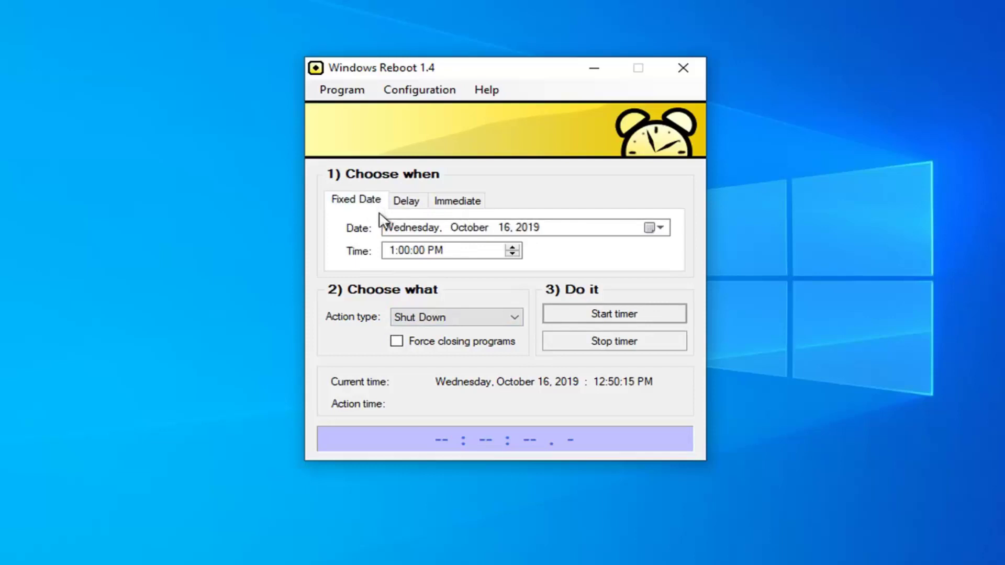
click(396, 202)
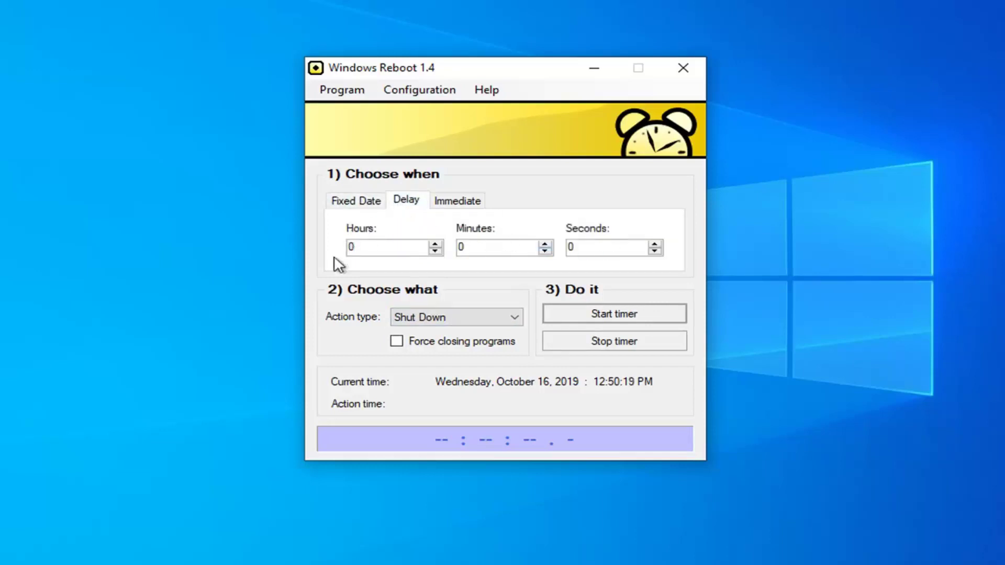
click(434, 198)
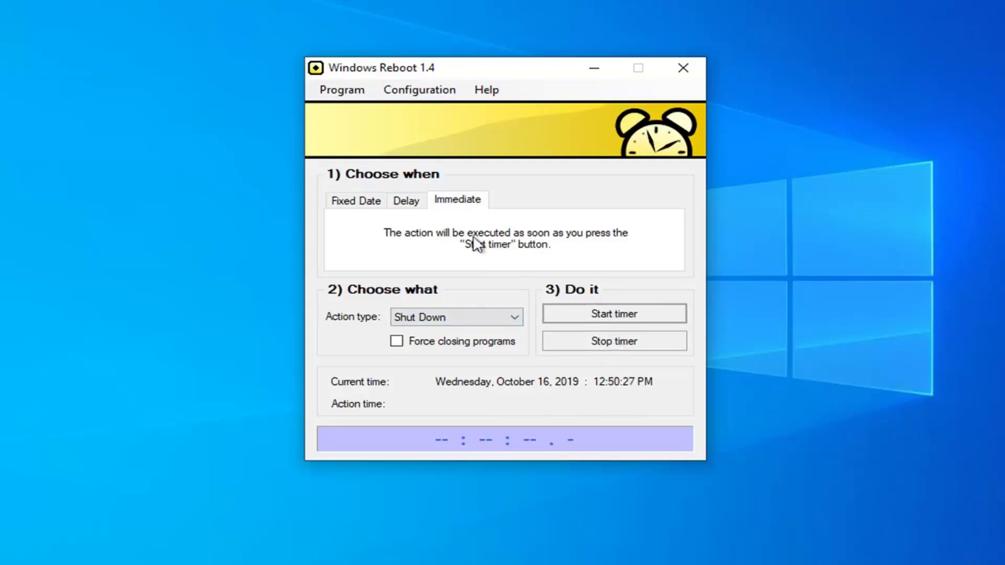
click(339, 201)
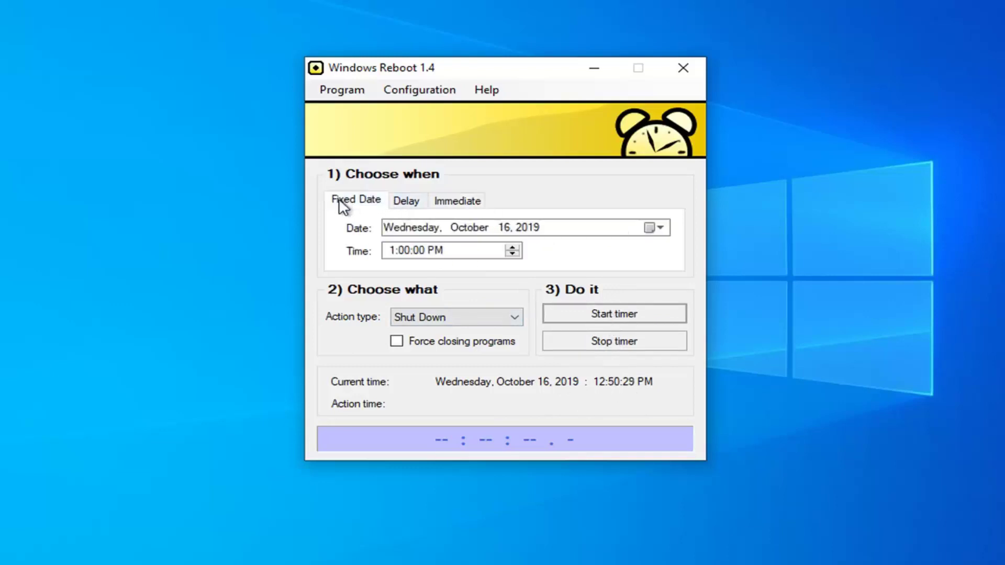
Set a delay of 10 seconds for the shutdown and start the timer.
click(408, 201)
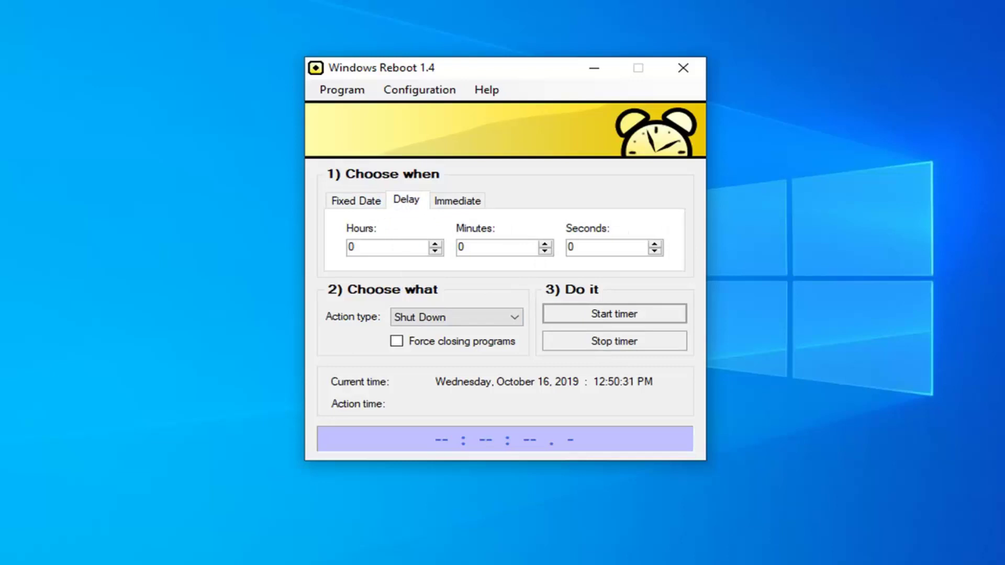
text(10)
click(591, 313)
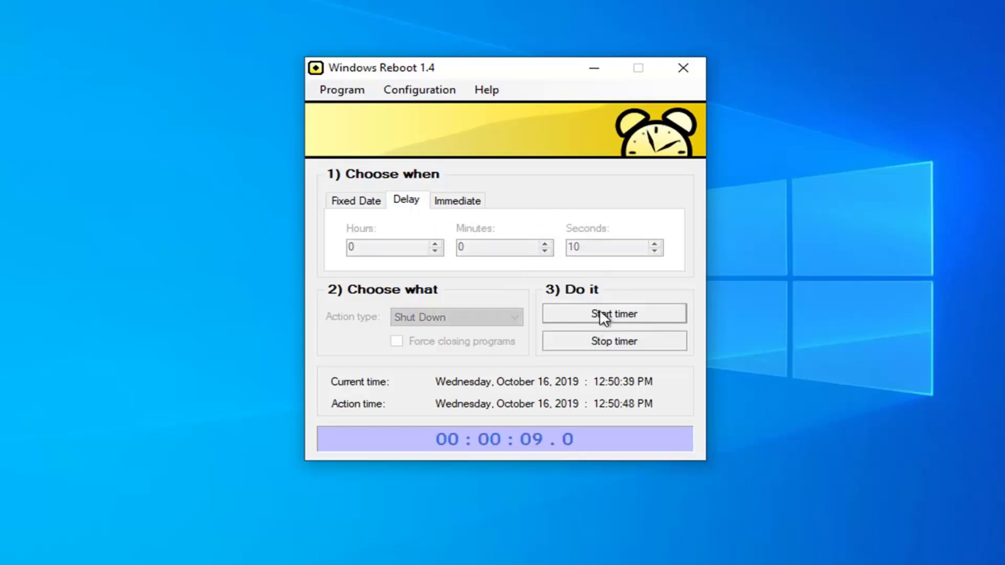